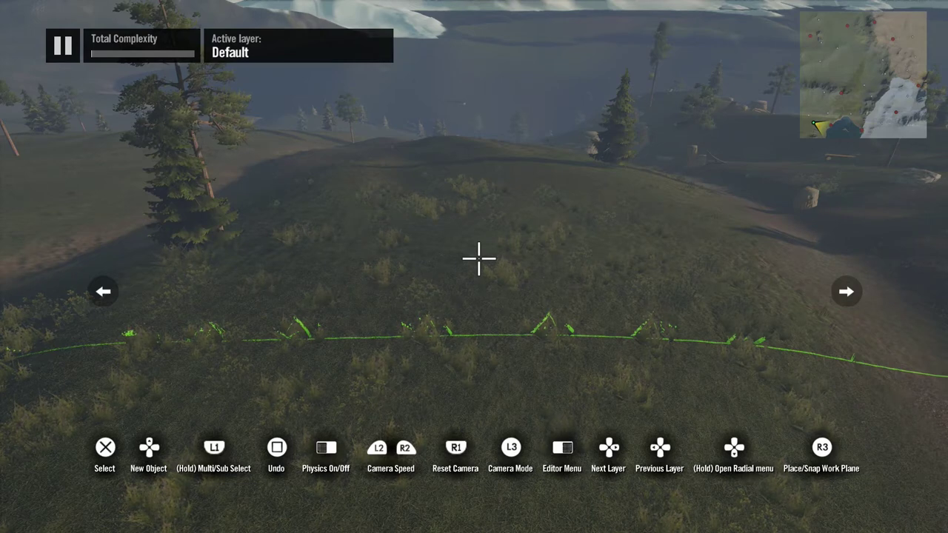
Step: Add a Terrain Stamp object from the common general tools and place it on the grassy slope
key("Up")
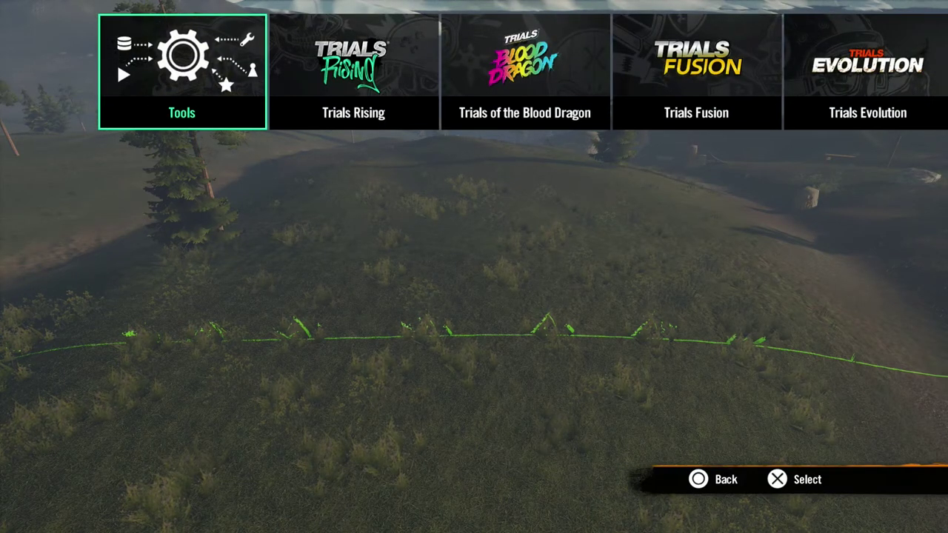
key("Return")
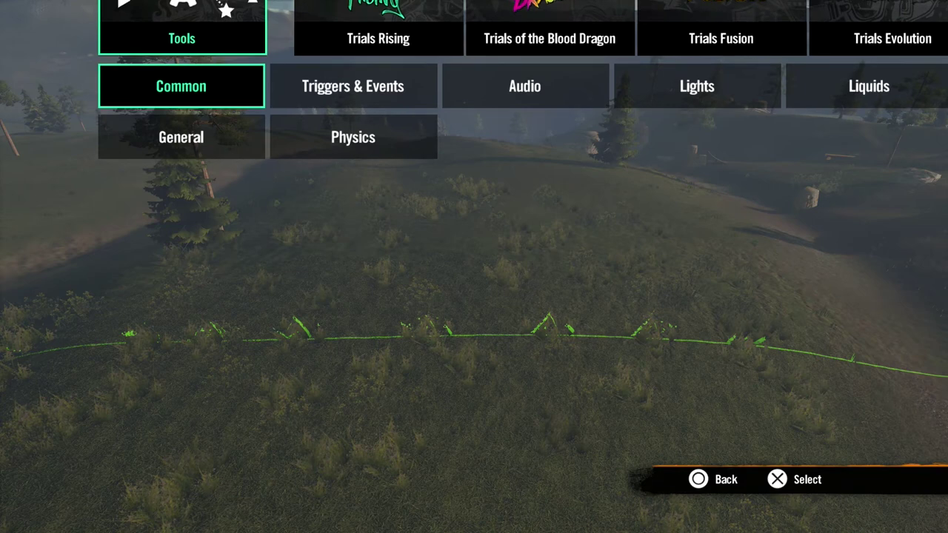
key("Return")
key("Return")
key("Down")
key("Down")
key("Down")
key("Down")
key("Down")
key("Down")
key("Down")
key("Down")
key("Down")
key("Down")
key("Down")
key("Down")
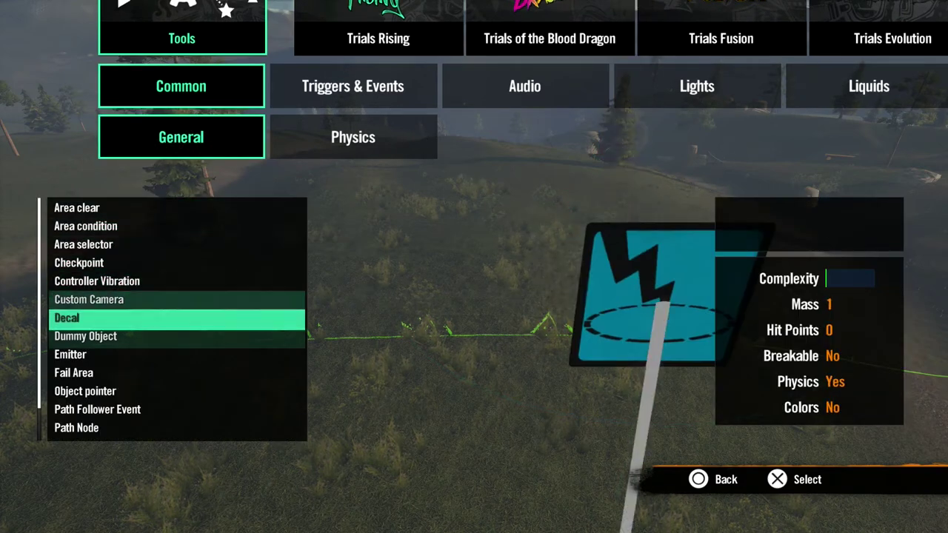
key("Down")
key("Down")
key("Down")
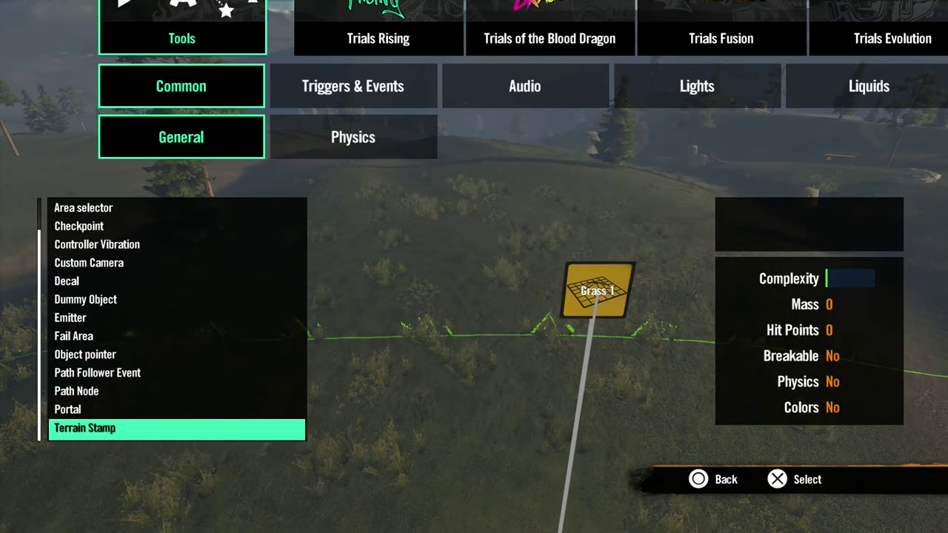
key("Return")
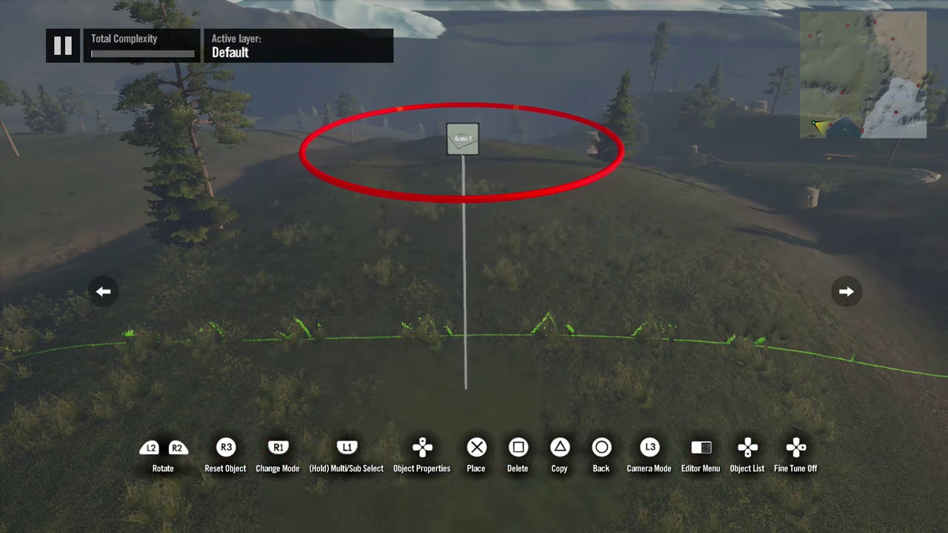
Step: Examine the terrain stamp's category options, previewing types such as Driving Line, Road and Path, Road Markings, Flat, Hills and Ramps
key("Up")
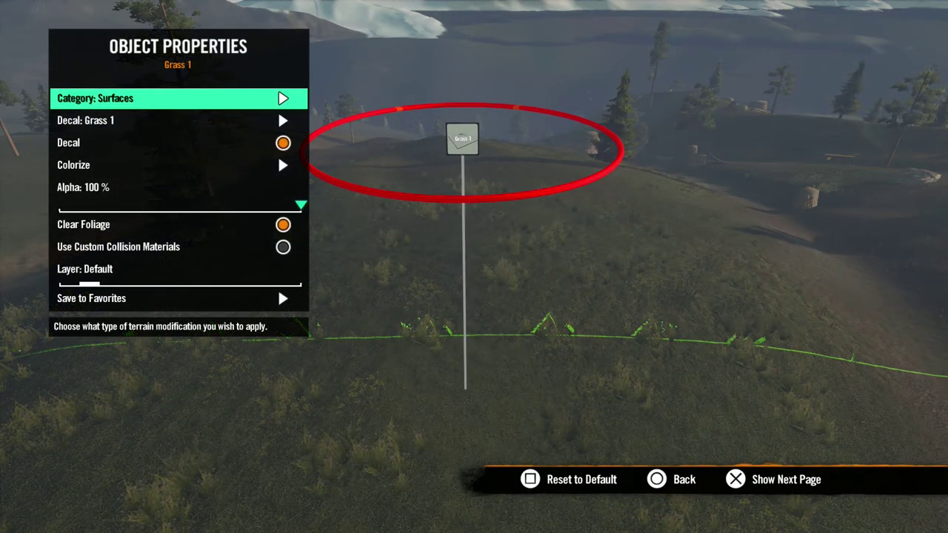
key("Return")
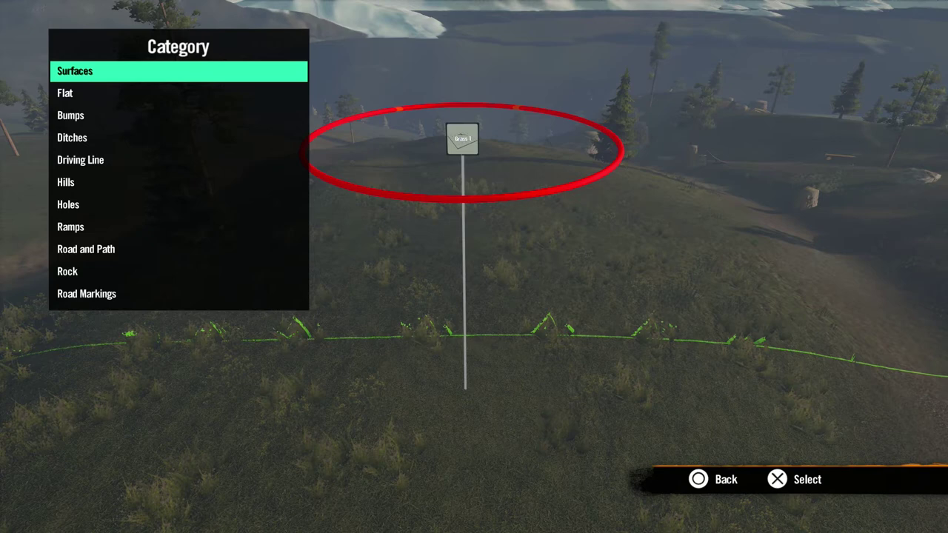
key("Down")
key("Down")
key("Down")
key("Down")
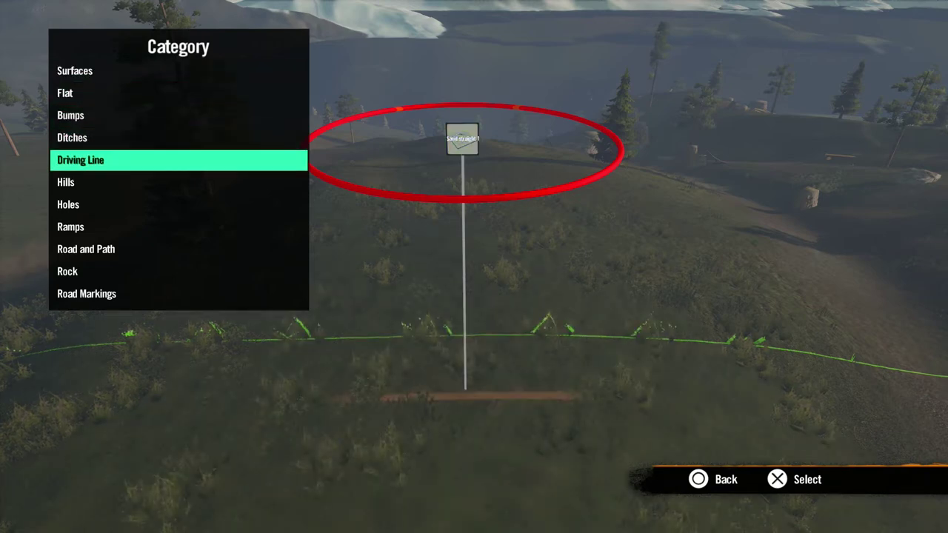
key("Down")
key("Down")
key("Down")
key("Down")
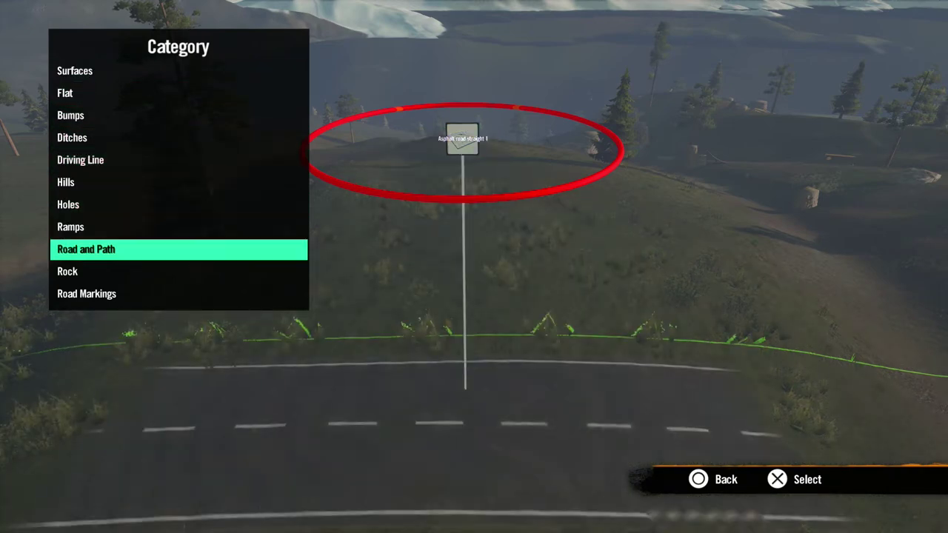
key("Down")
key("Down")
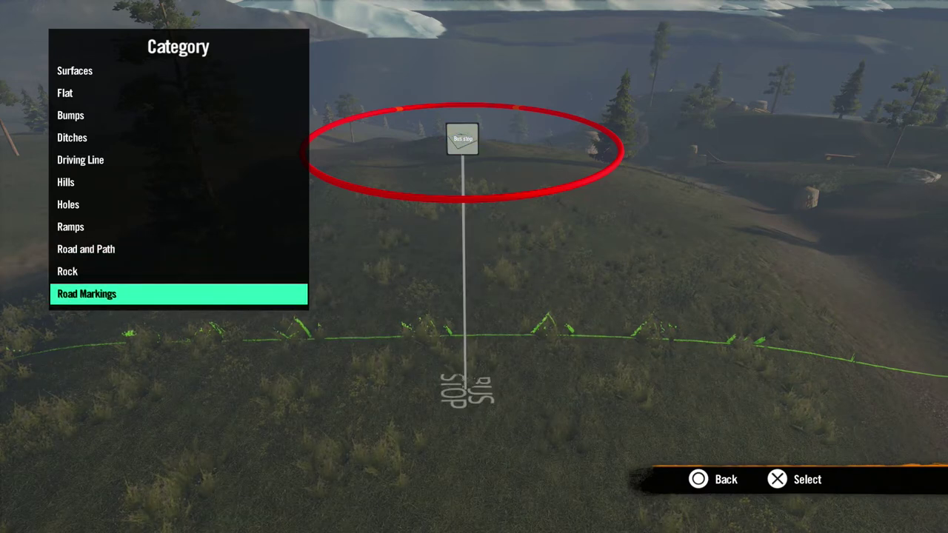
key("Down")
key("Down")
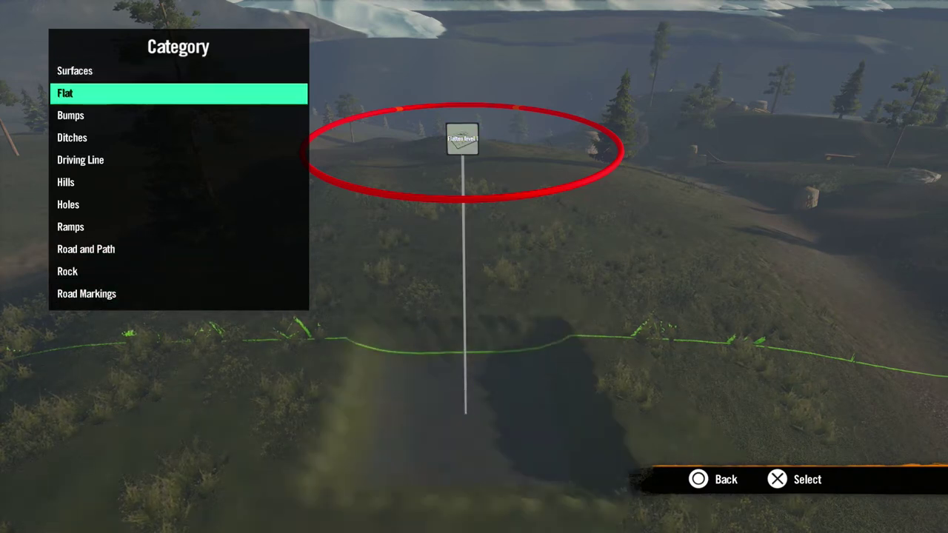
key("Down")
key("Down")
key("Down")
key("Down")
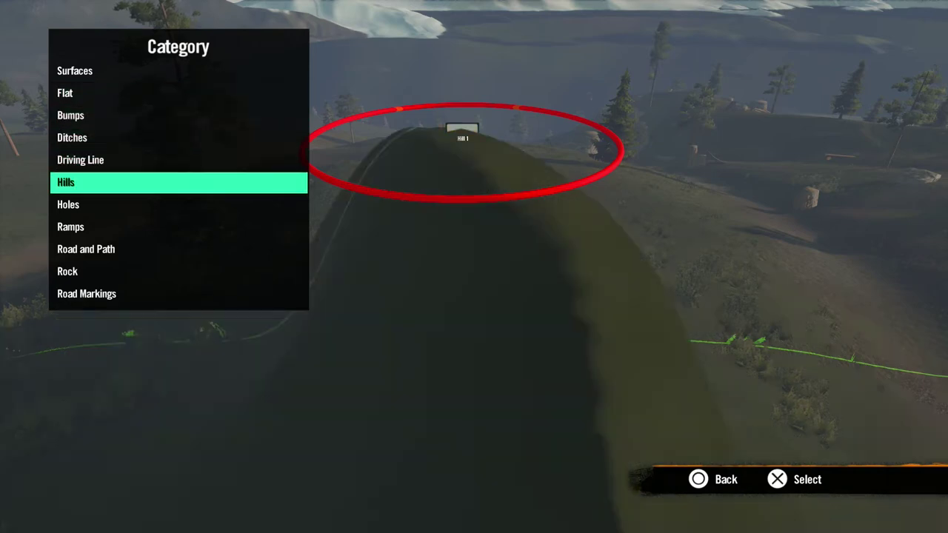
key("Down")
key("Down")
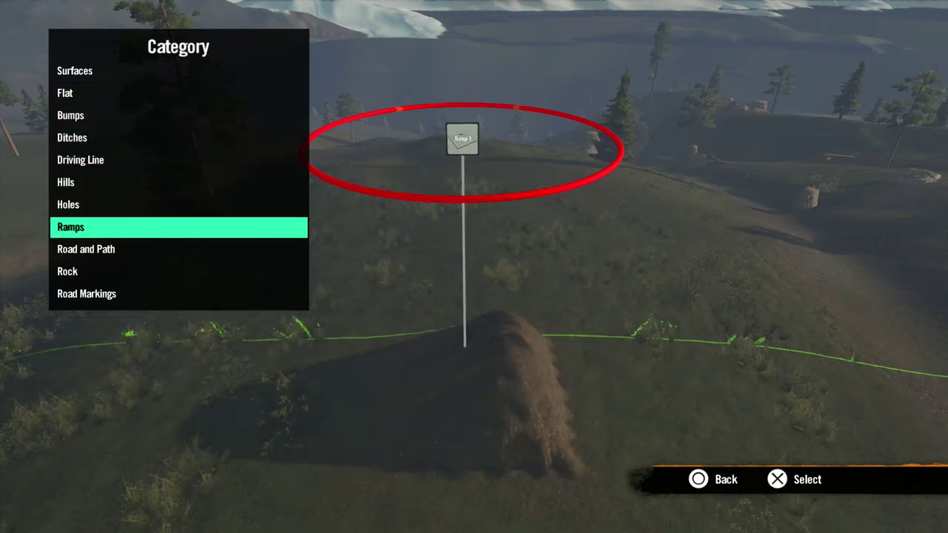
key("Escape")
Step: Examine the decal options in the Surfaces category by previewing the list from Grass 1 to Sand 1
key("Down")
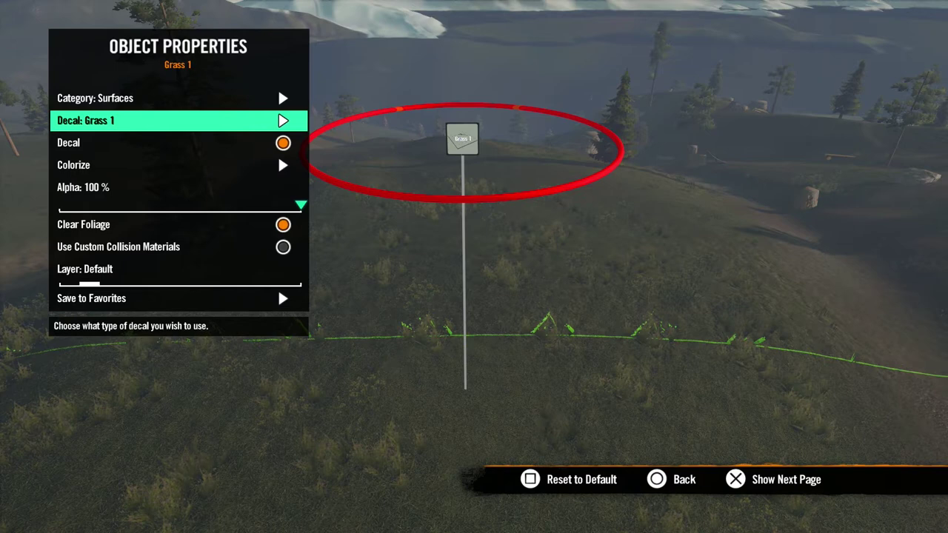
key("Return")
key("Down")
key("Down")
key("Down")
key("Down")
key("Down")
key("Down")
key("Down")
key("Down")
key("Down")
key("Down")
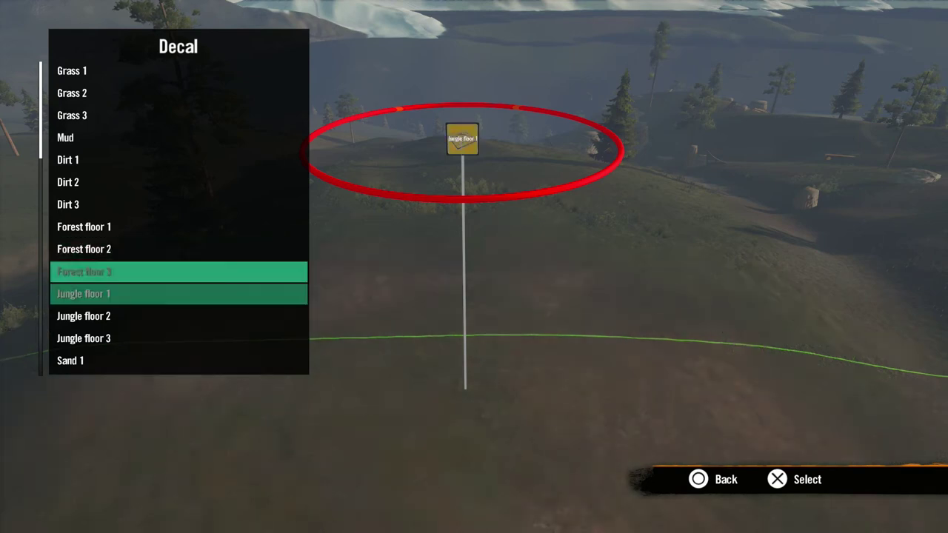
key("Down")
key("Down")
key("Down")
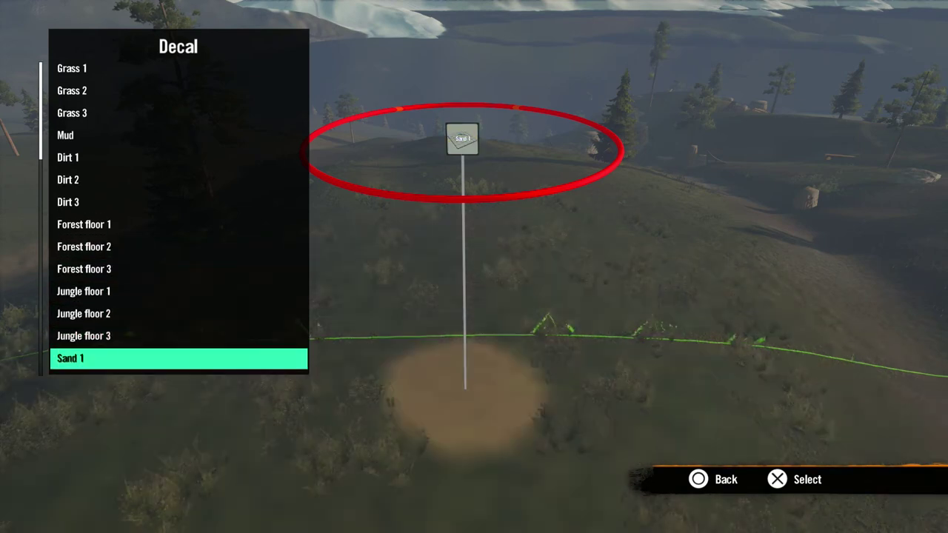
key("Escape")
Step: Set the terrain stamp's category to Bumps
key("Up")
key("Return")
key("Down")
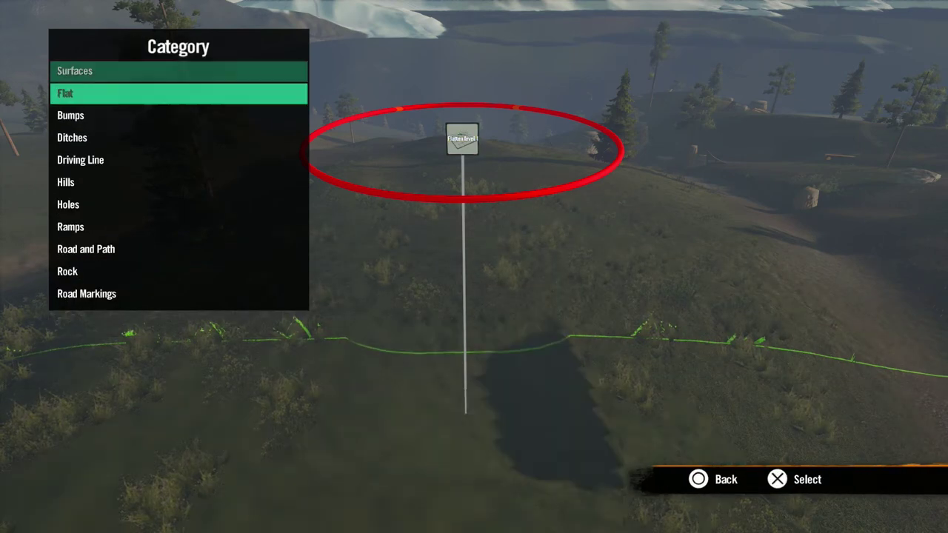
key("Down")
key("Return")
Step: Preview the bump decals from Bump 1 to Bump 6 and leave the list without choosing another one
key("Down")
key("Return")
key("Down")
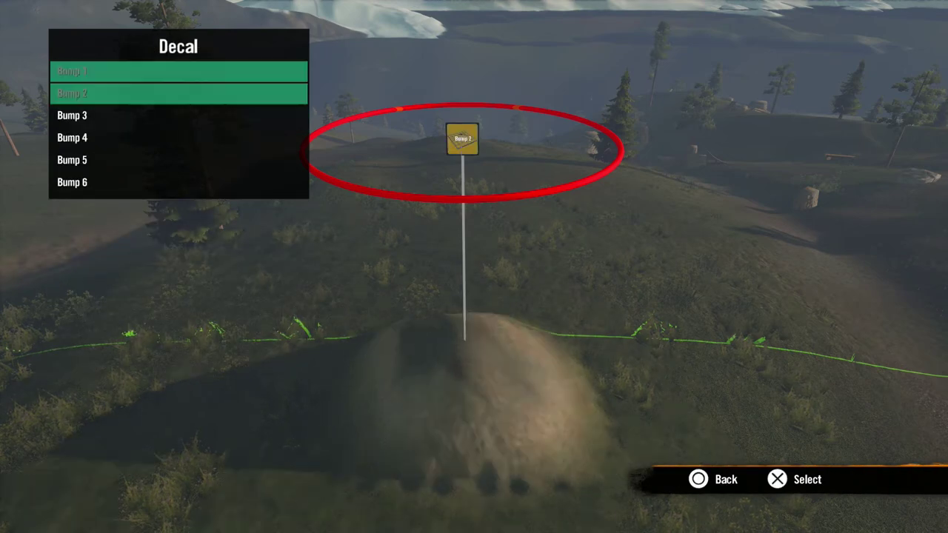
key("Down")
key("Down")
key("Down")
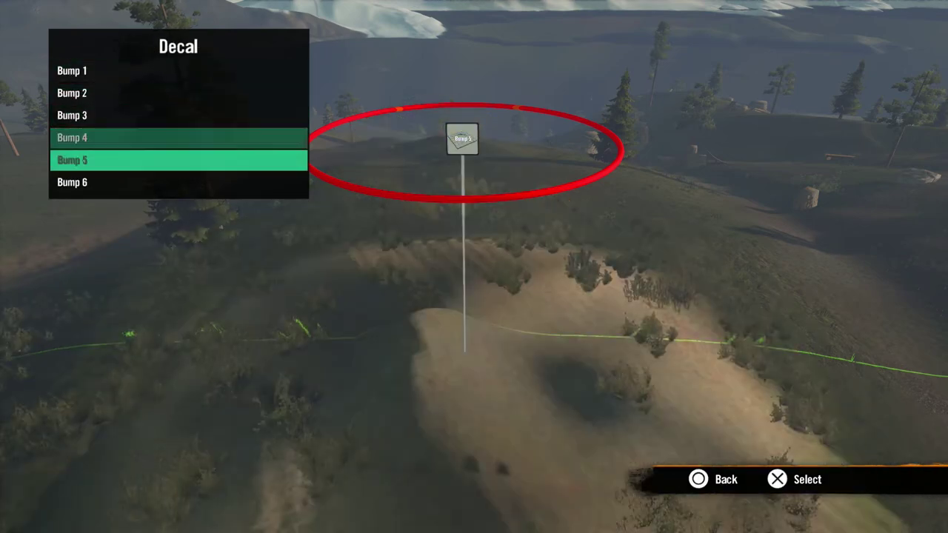
key("Down")
key("Escape")
Step: Turn the bump's surface decal off and back on
key("Down")
key("Return")
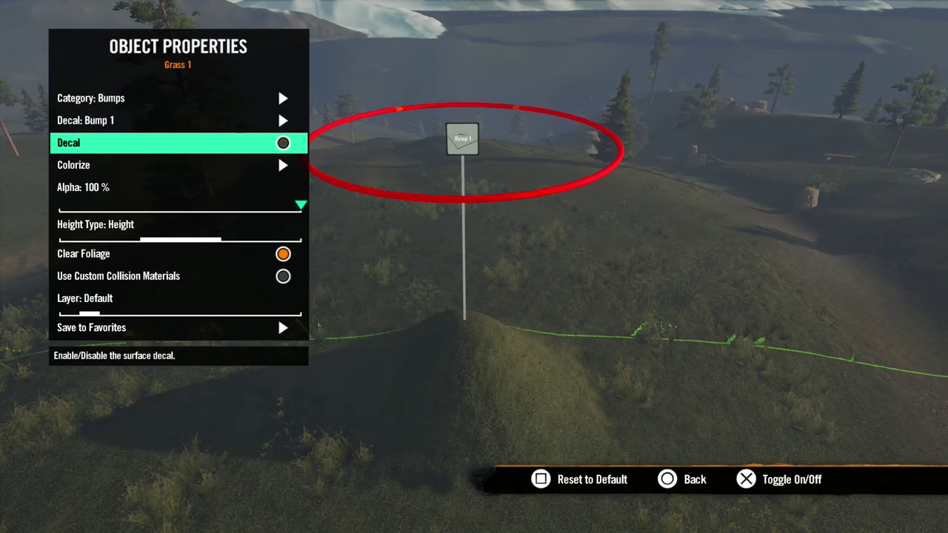
key("Return")
Step: Open the bump's Colorize options, try out different colors and return to the object properties
key("Down")
key("Return")
key("Left")
key("Right")
key("Right")
key("Escape")
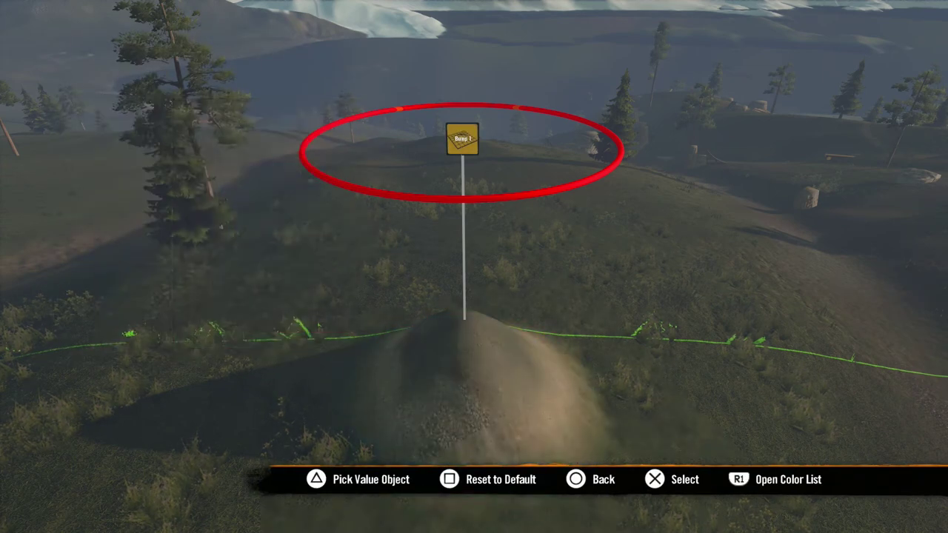
Step: Lower the bump decal's Alpha as a test and restore it to 100 %
key("Down")
key("Left")
key("Left")
key("Right")
Step: Try the None and Height options for the bump's Height Type, and set it to Flatten
key("Down")
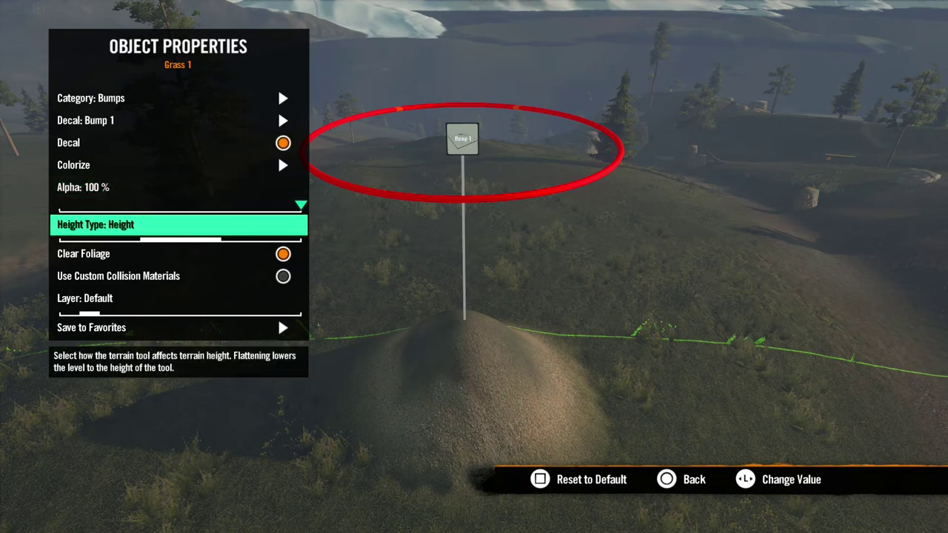
key("Left")
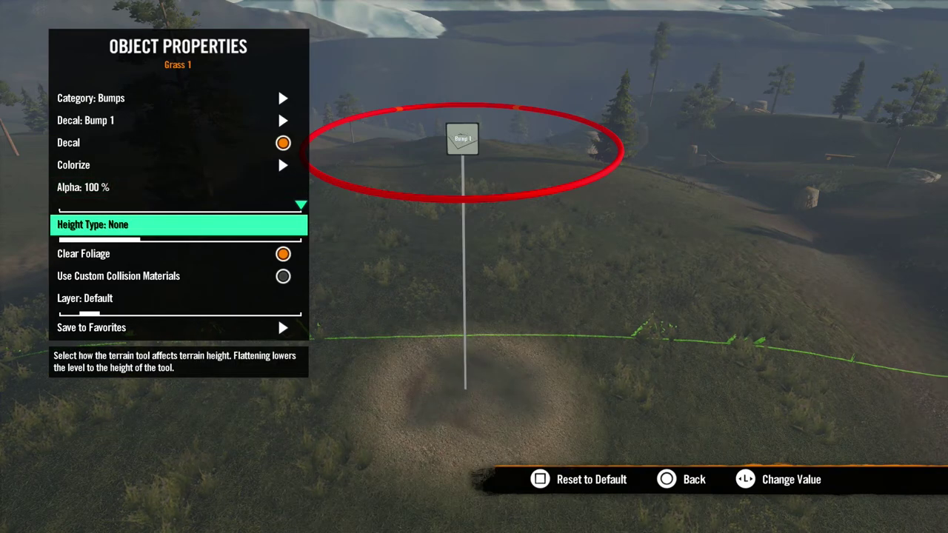
key("Right")
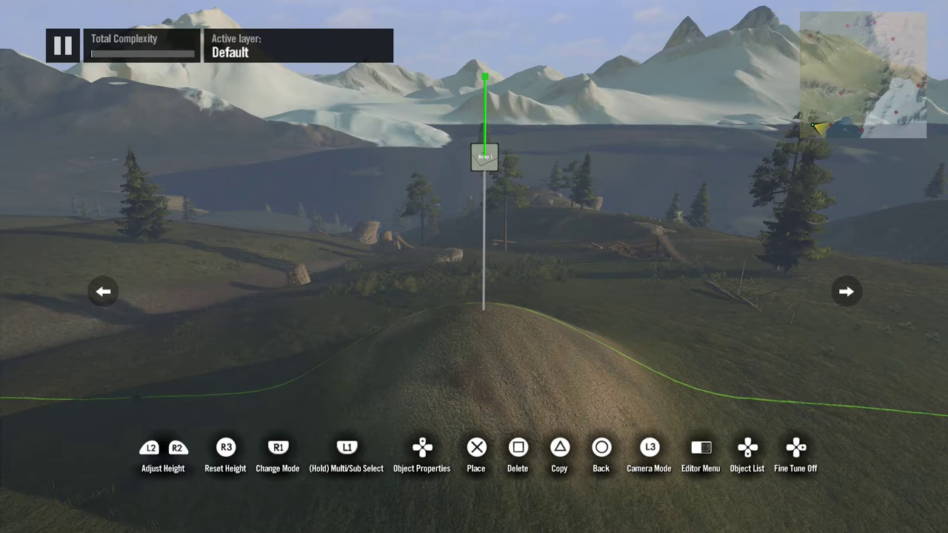
key("Up")
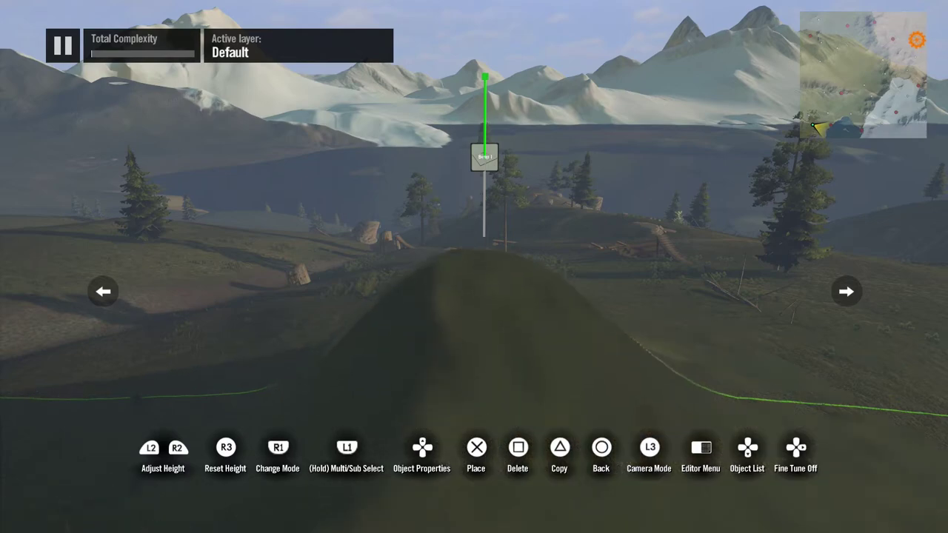
key("Down")
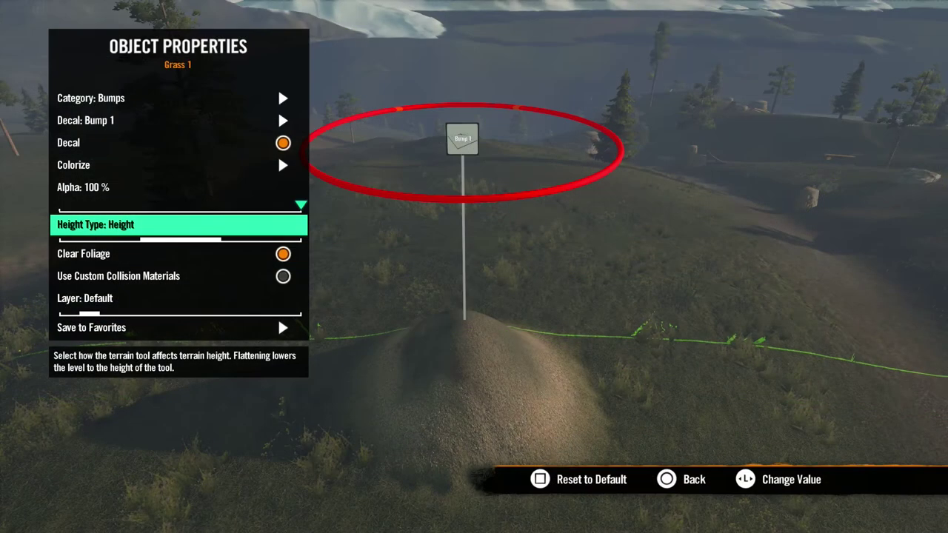
key("Right")
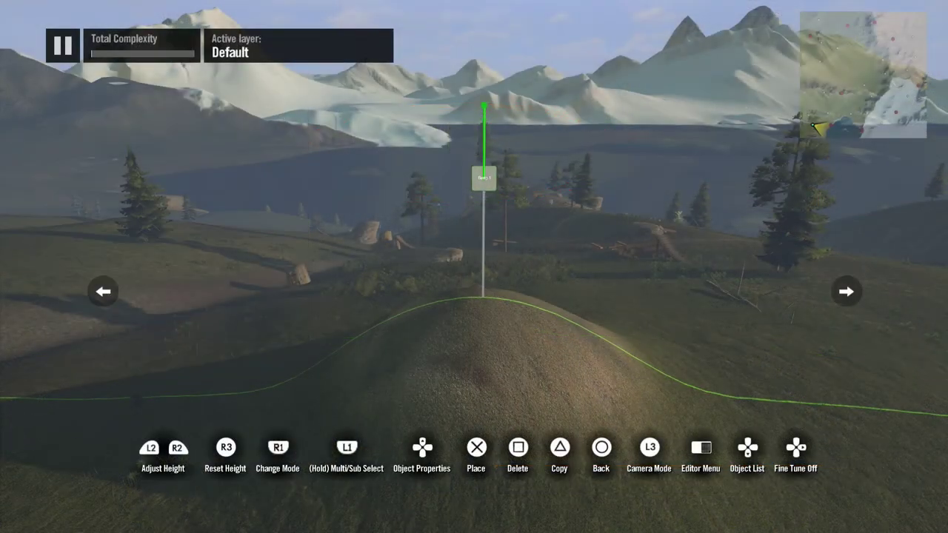
key("Up")
Step: Toggle the bump's Clear Foliage option off and on twice, leaving it enabled
key("Down")
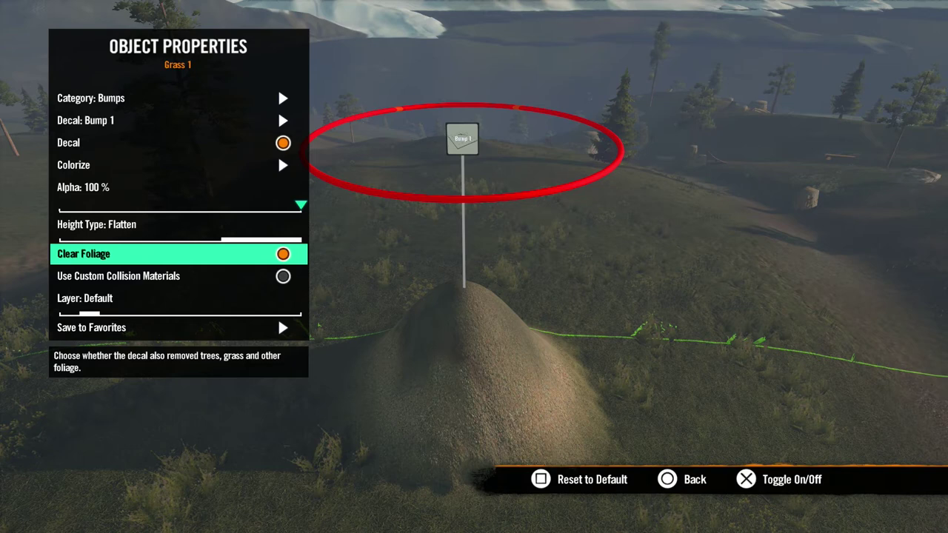
key("Return")
key("Return")
key("Return")
key("Return")
Step: Enable Use Custom Collision Materials for the bump, cycle the Collision Material through options such as Brick, and close the properties
key("Down")
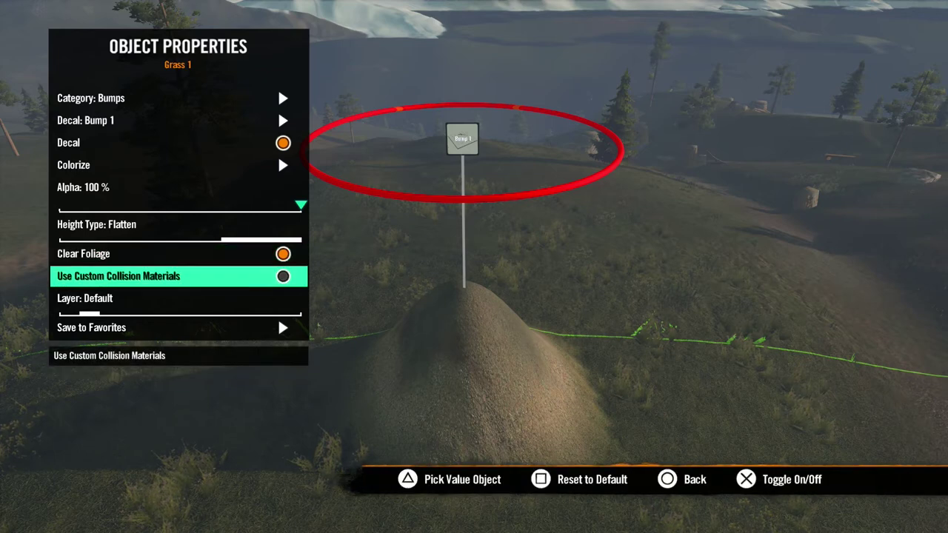
key("Return")
key("Down")
key("Right")
key("Right")
key("Right")
key("Right")
key("Right")
key("Right")
key("Right")
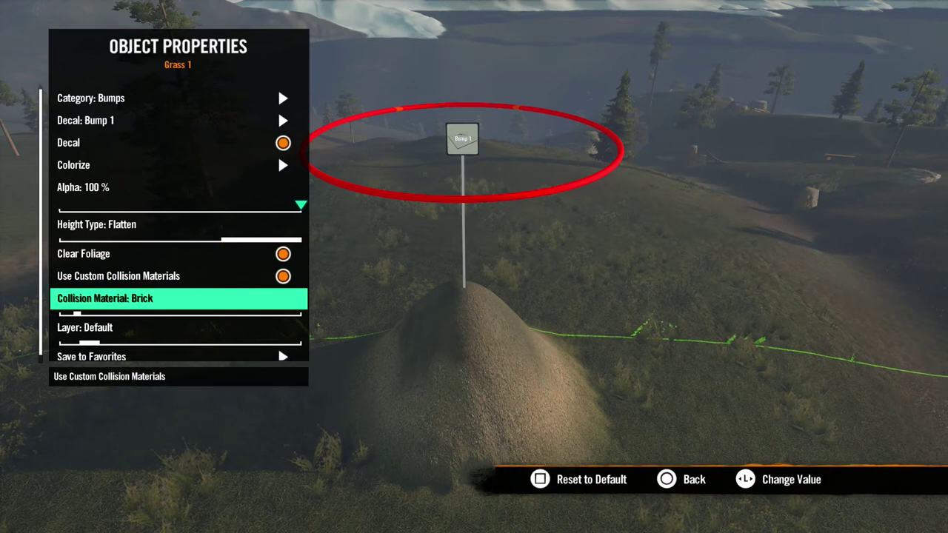
key("Right")
key("Right")
key("Right")
key("Right")
key("Right")
key("Right")
key("Right")
key("Right")
key("Escape")
Step: Move the bump stamp sideways in both directions across the terrain to reshape the ground at different spots
key("Right")
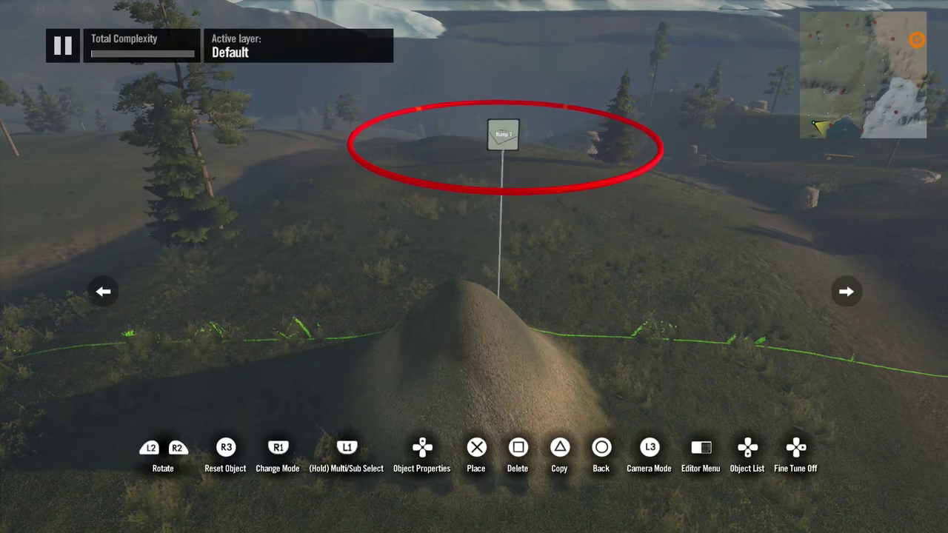
key("Left")
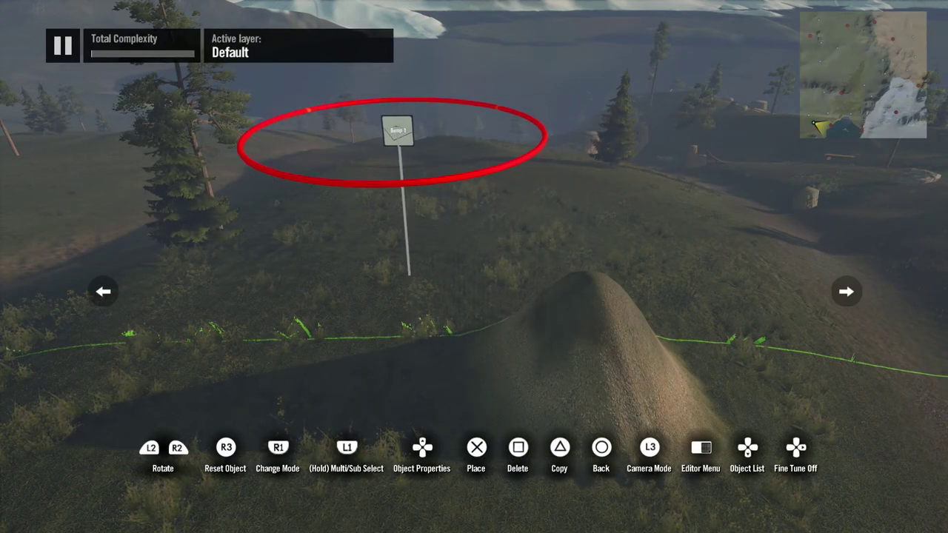
key("Right")
key("Up")
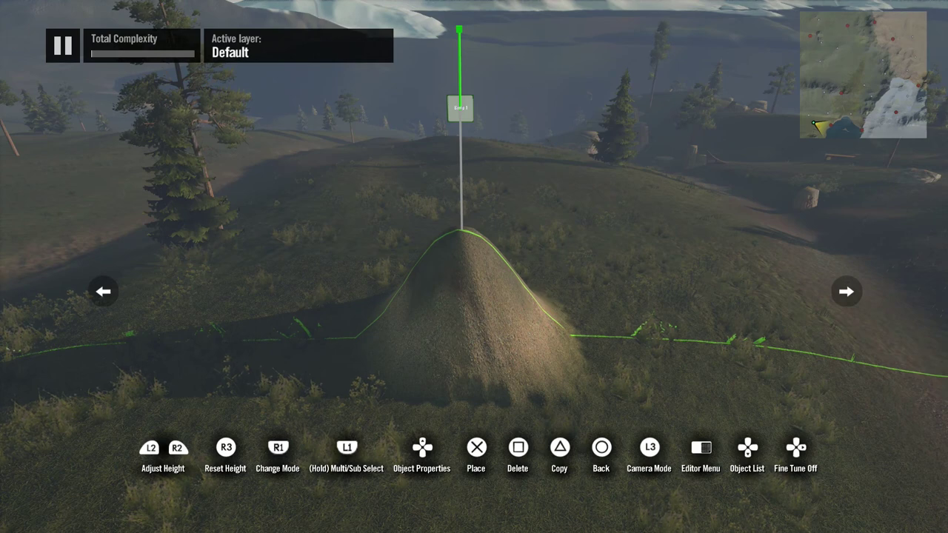
Step: Raise the terrain stamp's height into a tall peak, and lower the height to sink a deep pit into the ground
key("Page_Up")
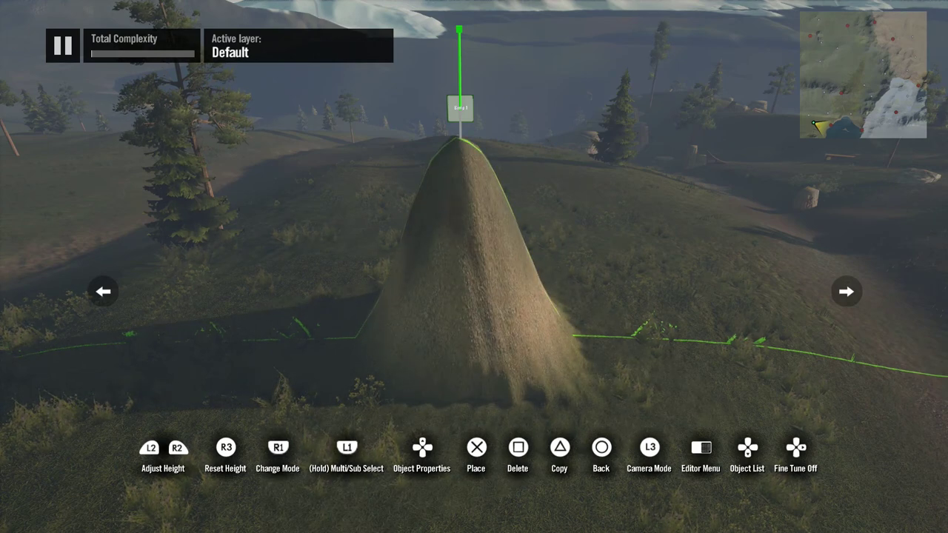
key("Right")
key("Page_Down")
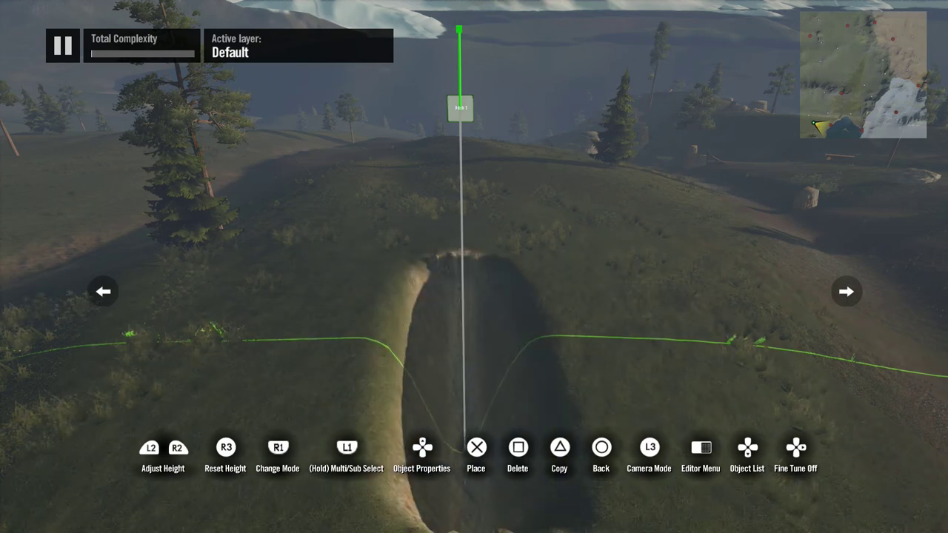
Step: Raise the sunken stamp's height to make the pit shallower and leave height adjustment
key("Page_Up")
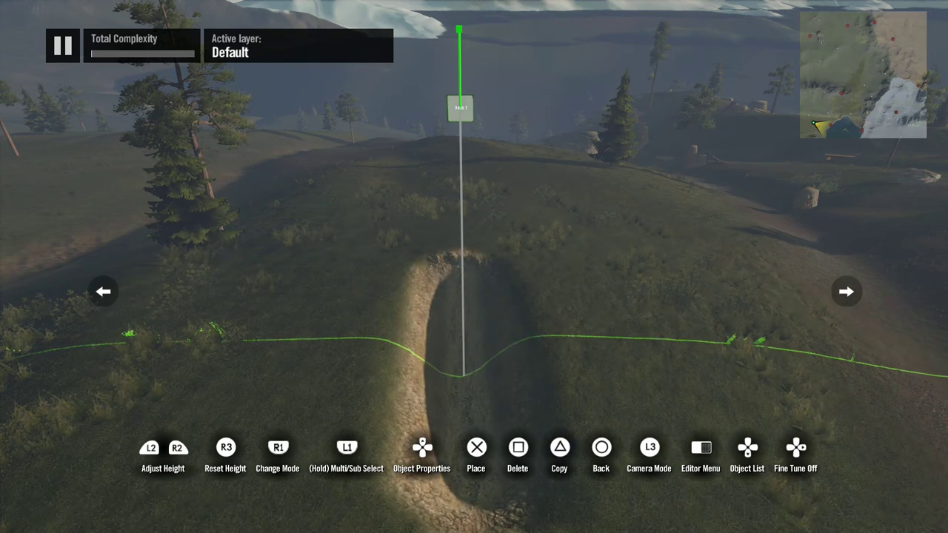
key("Escape")
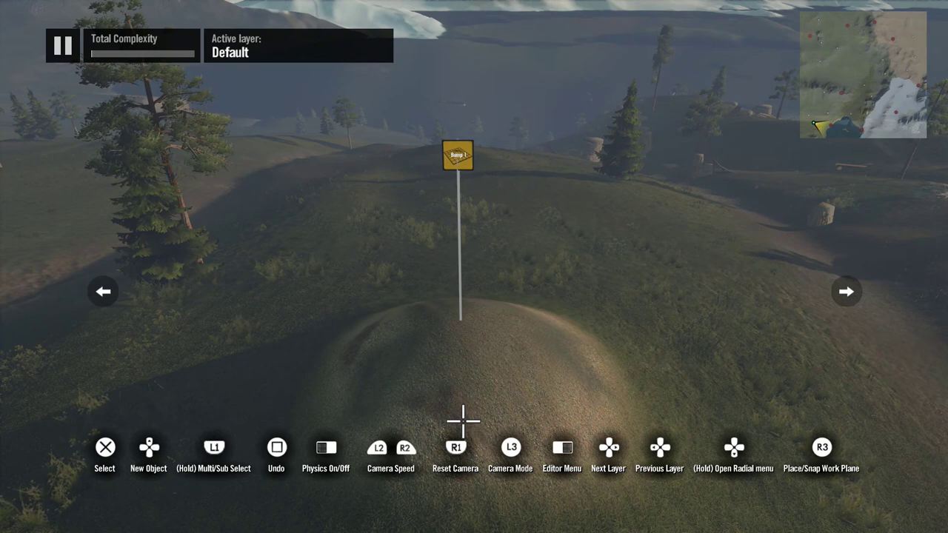
Step: Add a second terrain stamp beside the bump and set its category to Driving Line with the Sand straight 1 decal
key("Up")
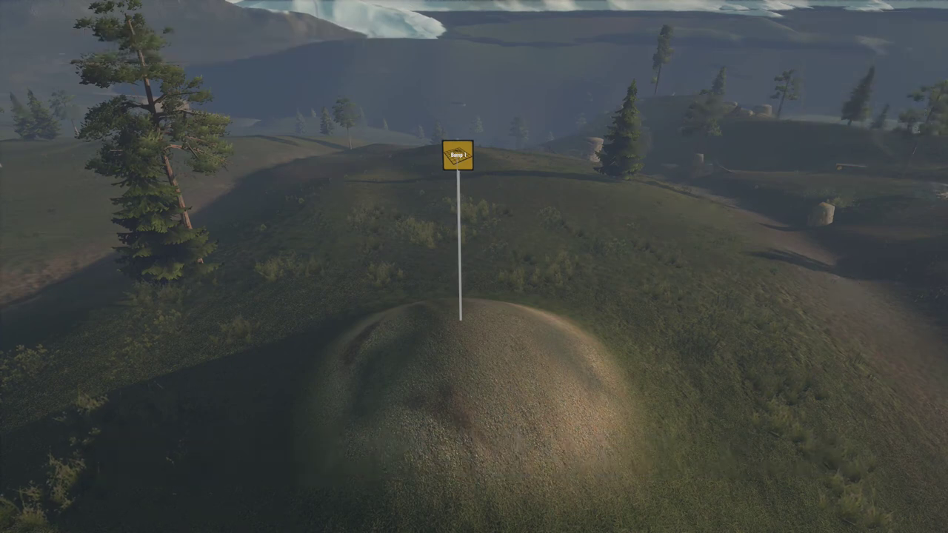
key("Return")
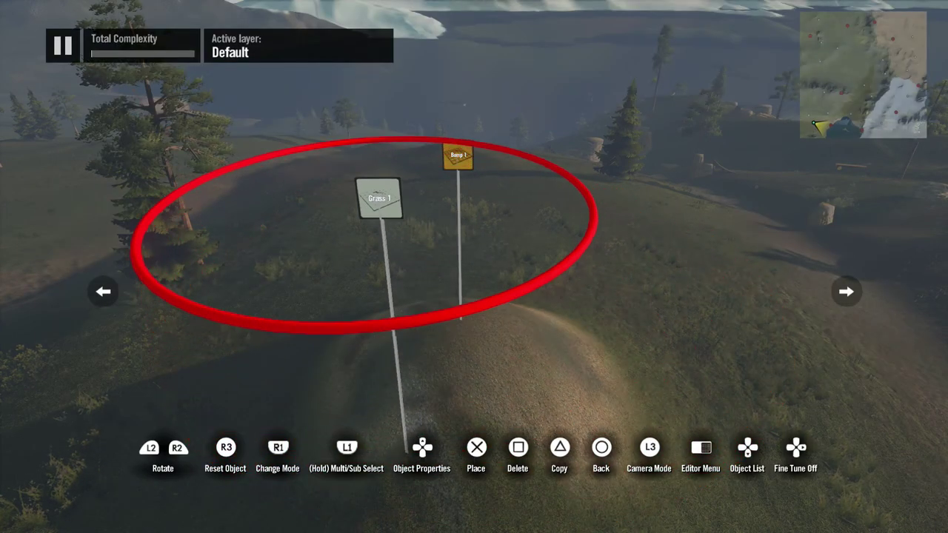
key("Return")
key("Down")
key("Down")
key("Down")
key("Down")
key("Return")
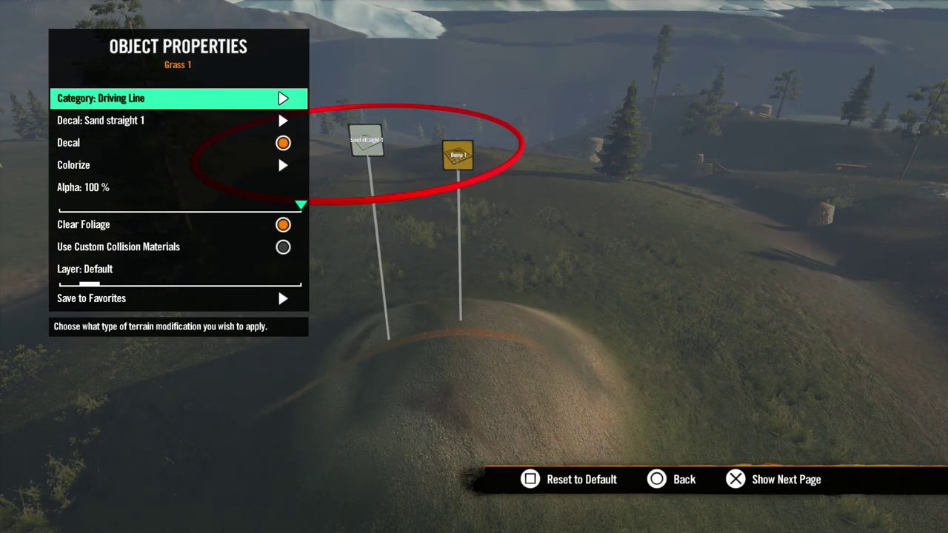
Step: Close the object properties and move the Sand straight 1 stamp around over the bump's surface
key("Escape")
key("Down")
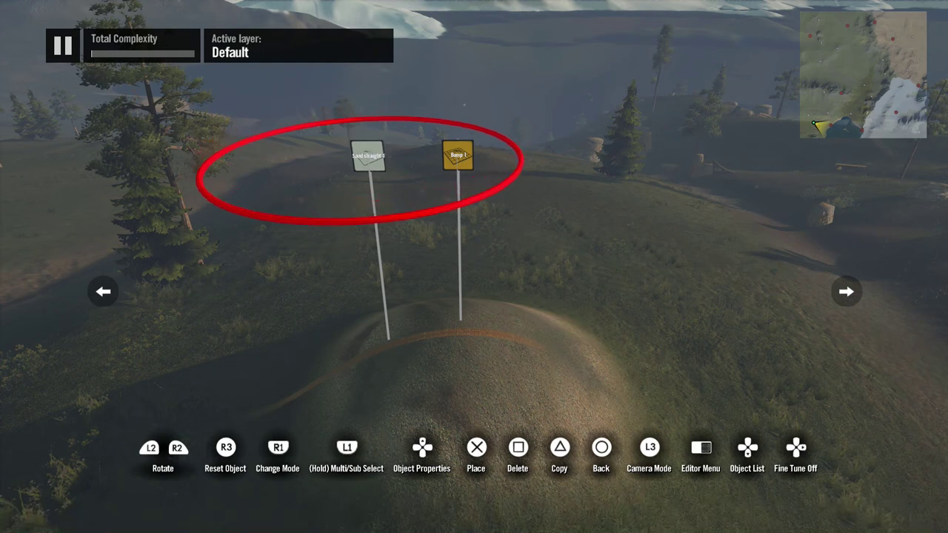
key("Right")
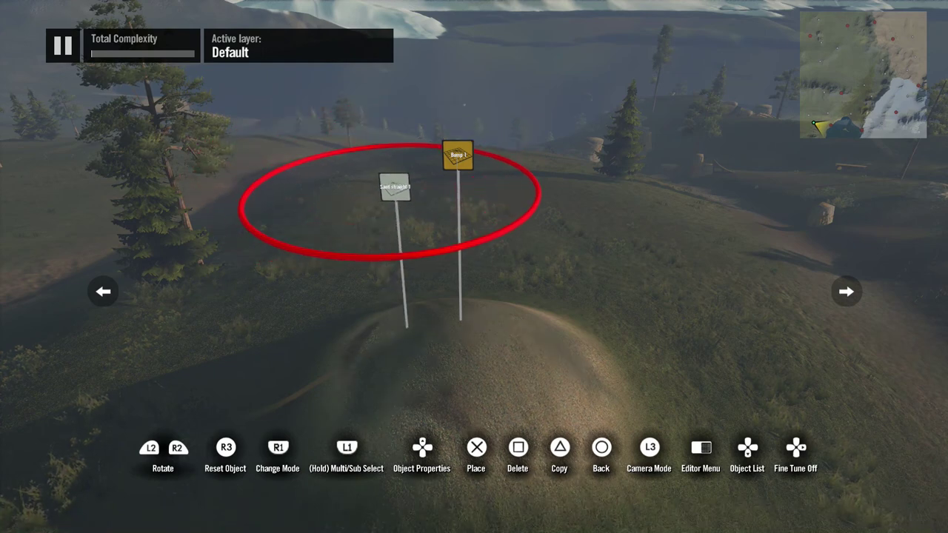
key("Up")
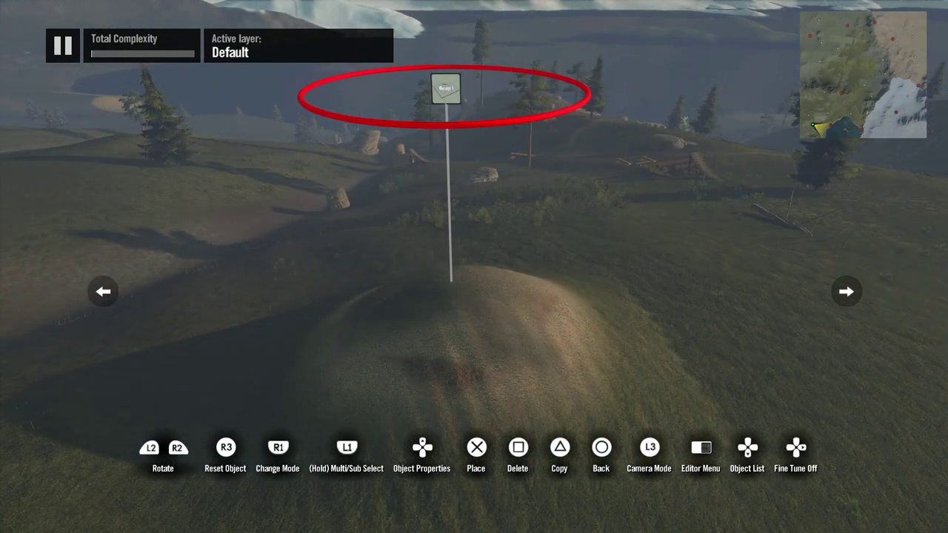
Step: Move the Bump 1 stamp back and forth across the grassy slope to shift the mound
key("Right")
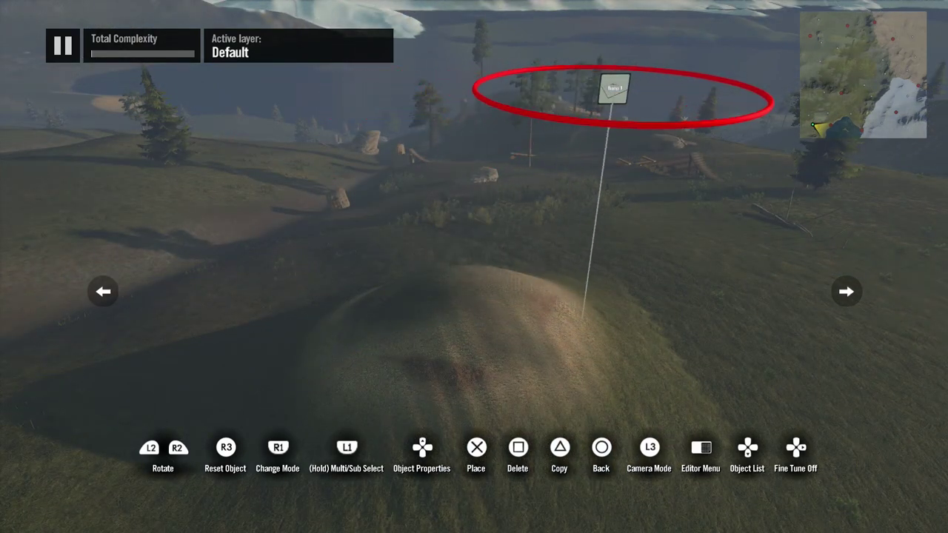
key("Left")
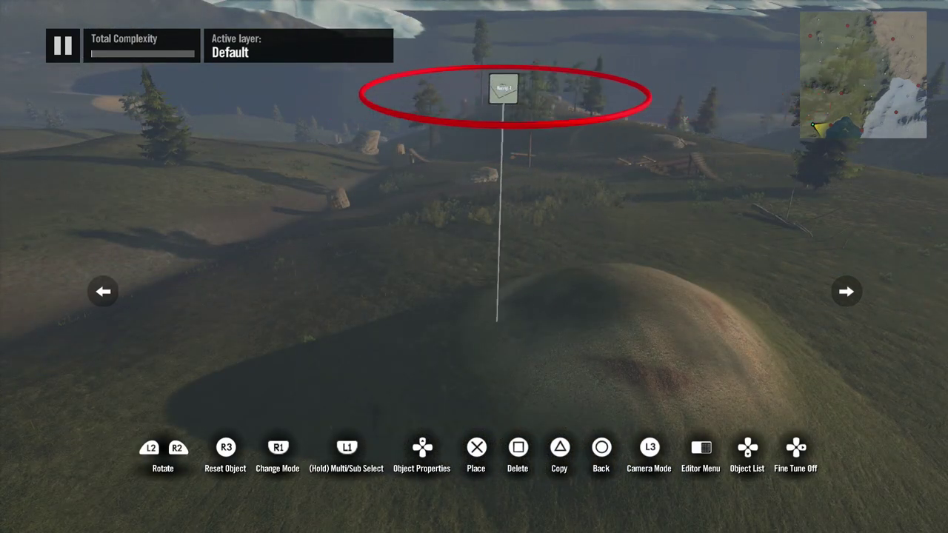
key("Right")
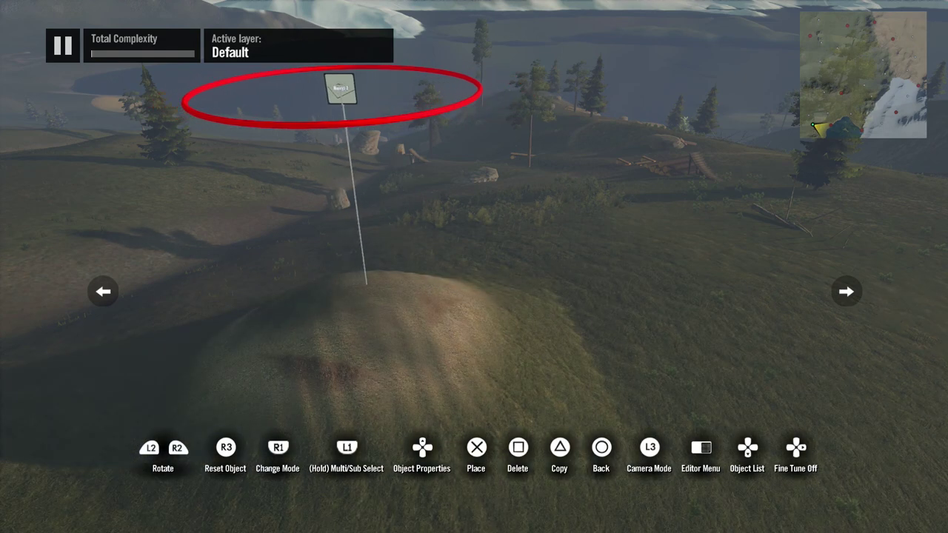